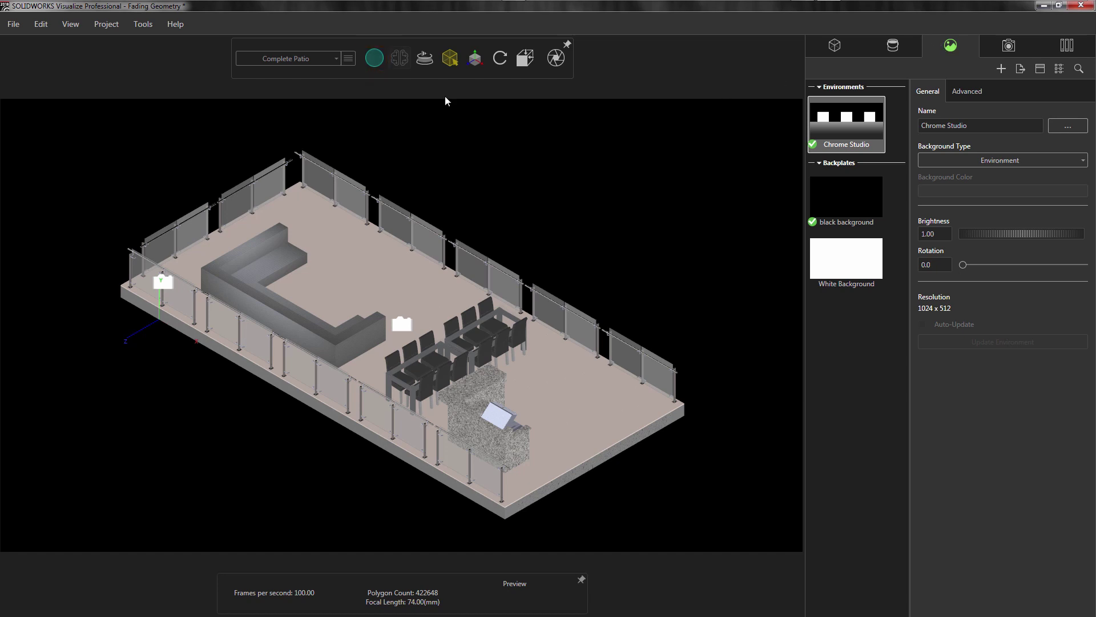
- Show the animation timeline from the View menu, below the patio viewport
mouse_move(374, 58)
left_click(79, 30)
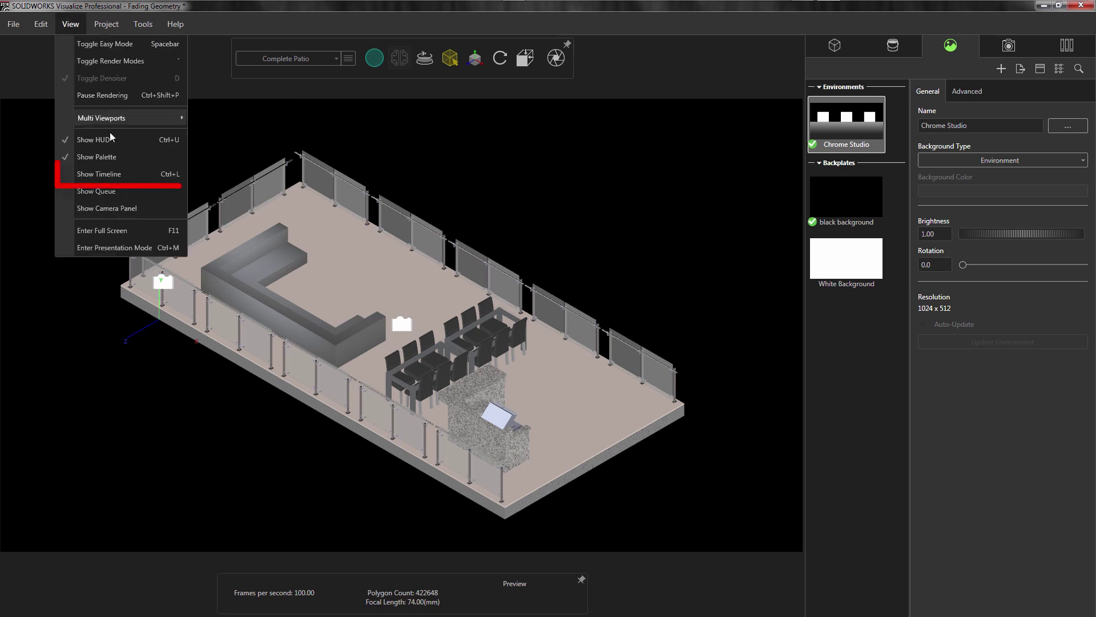
left_click(132, 175)
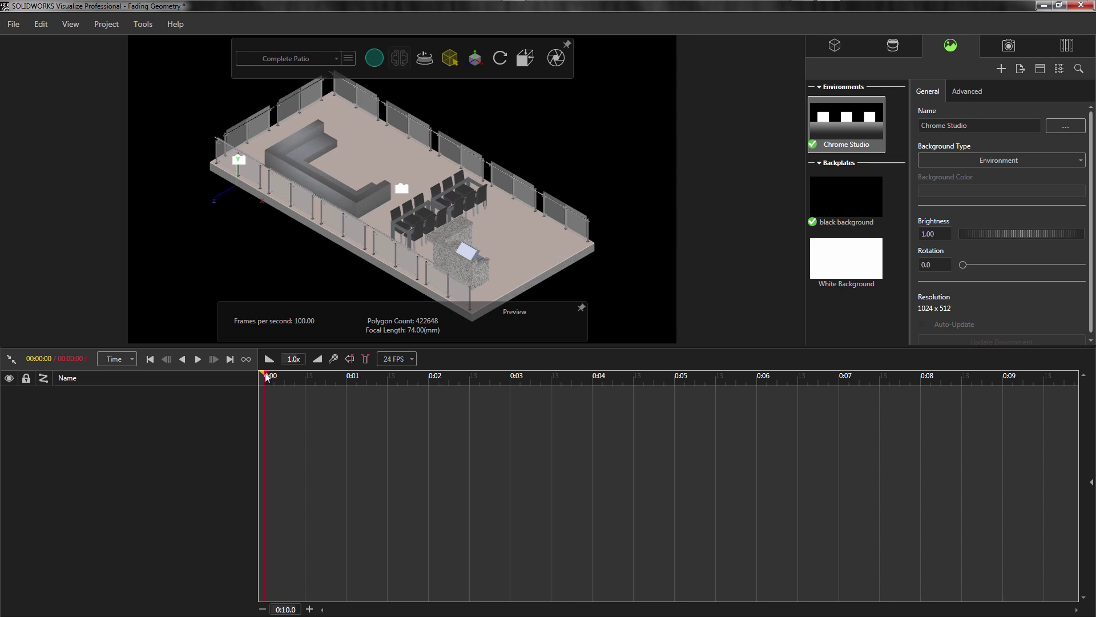
- In the Models list, select all five patio parts and add starting keyframes at 0:00
left_click_drag(265, 375, 760, 415)
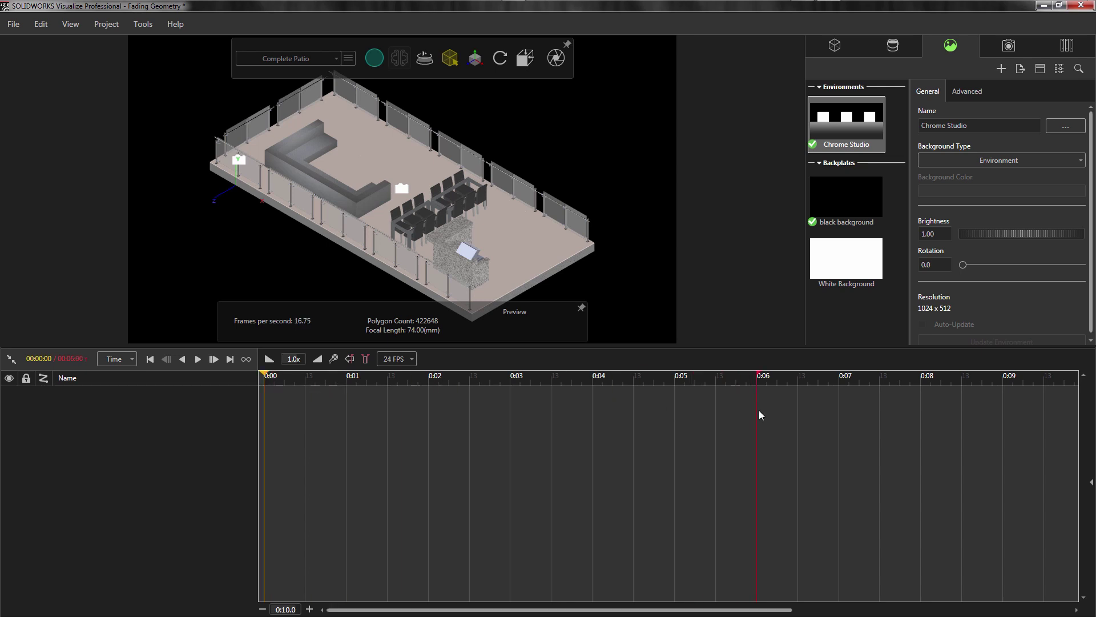
left_click(835, 46)
key("Down")
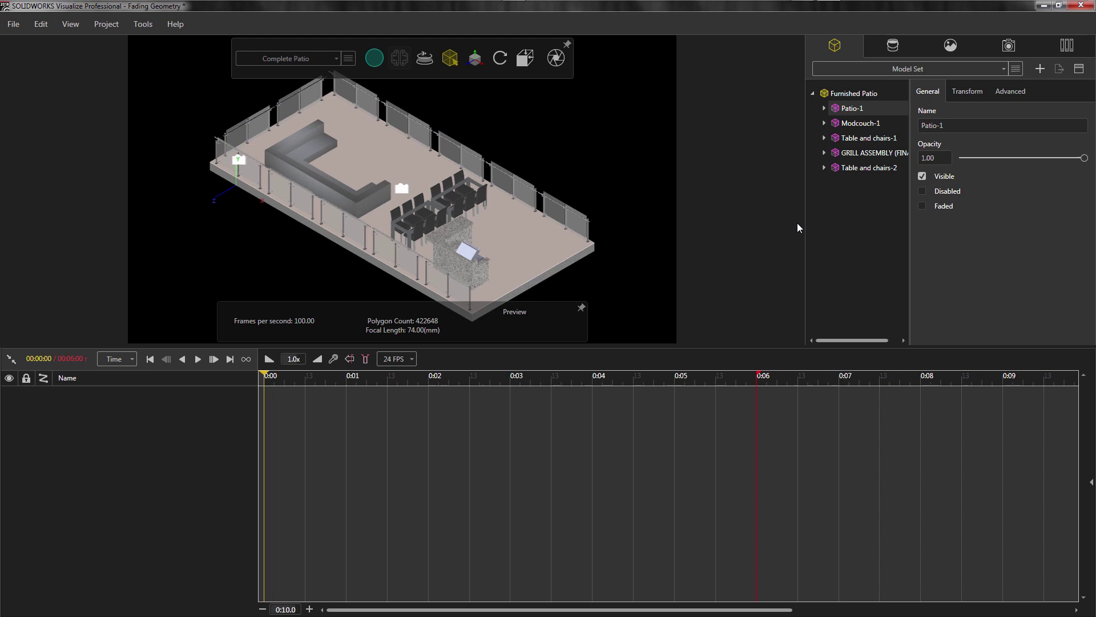
left_click(860, 172, "shift")
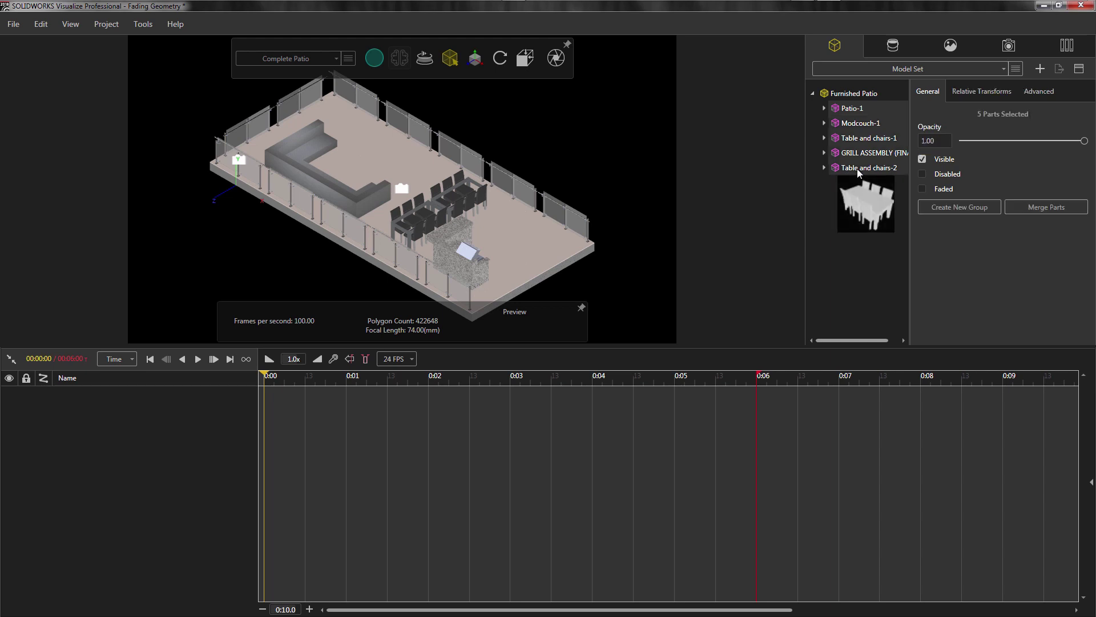
right_click(859, 172)
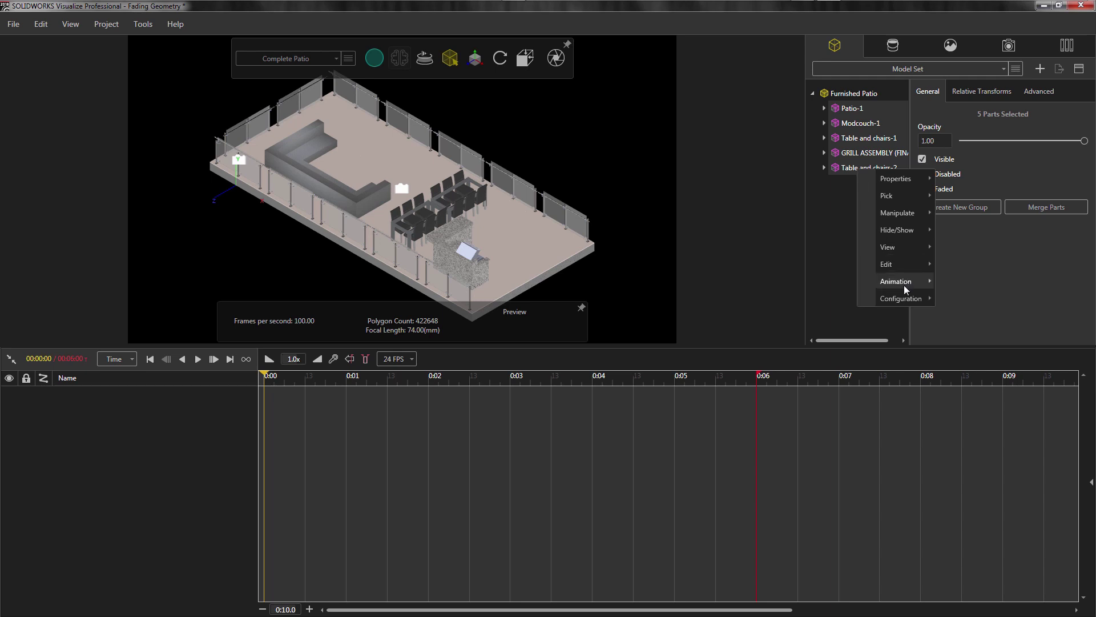
mouse_move(904, 291)
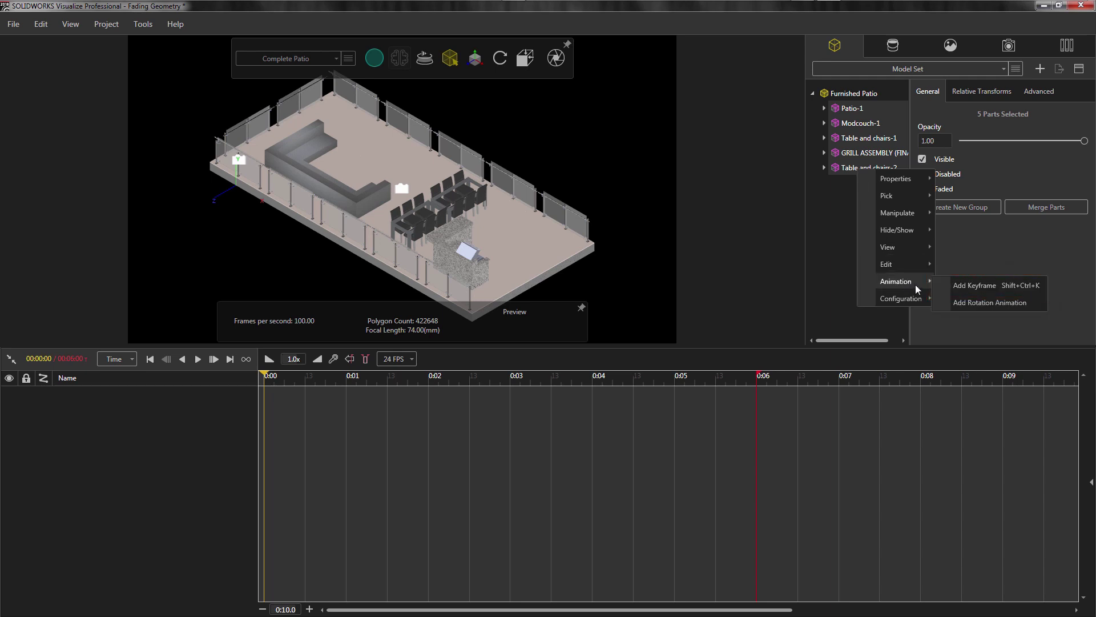
left_click(975, 286)
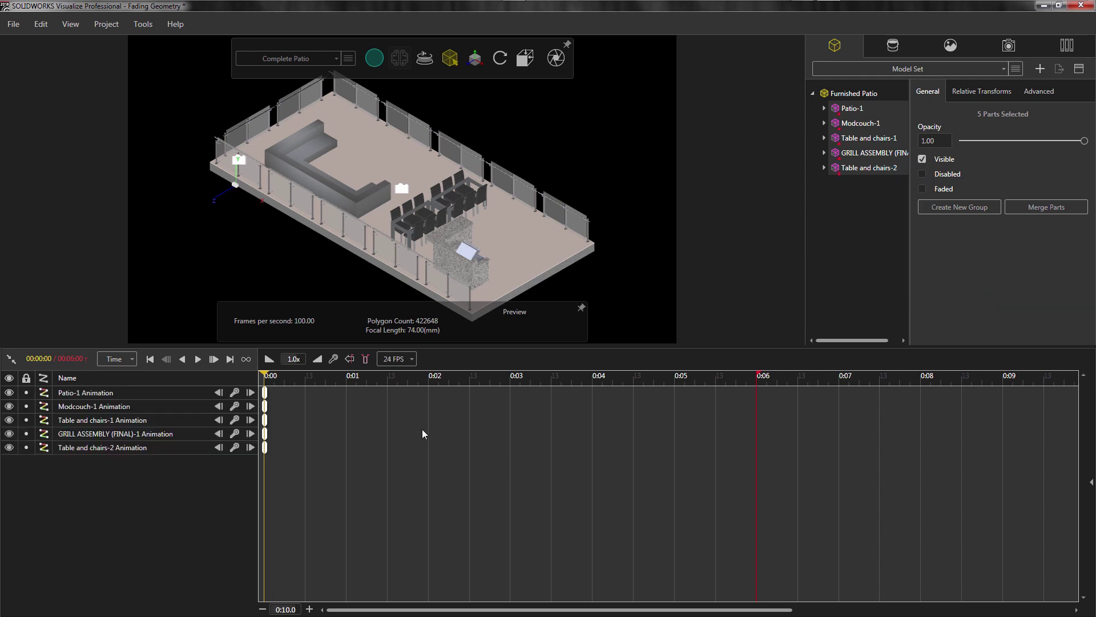
- Move the playhead to 0:02 and add a second keyframe for Patio-1 there
left_click_drag(266, 377, 427, 386)
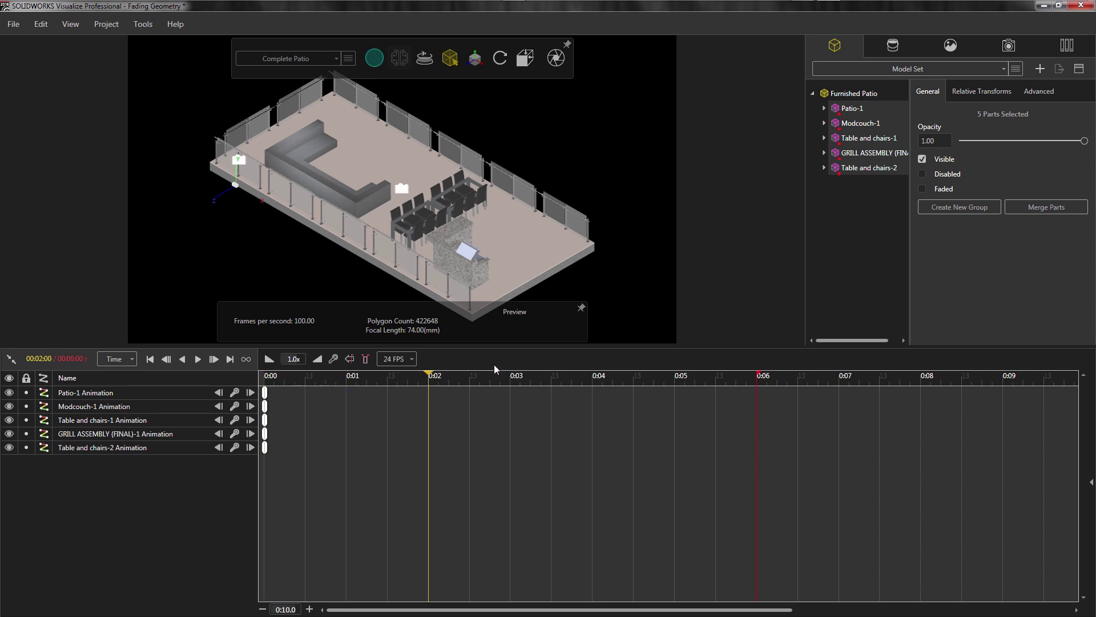
right_click(853, 109)
left_click(962, 257)
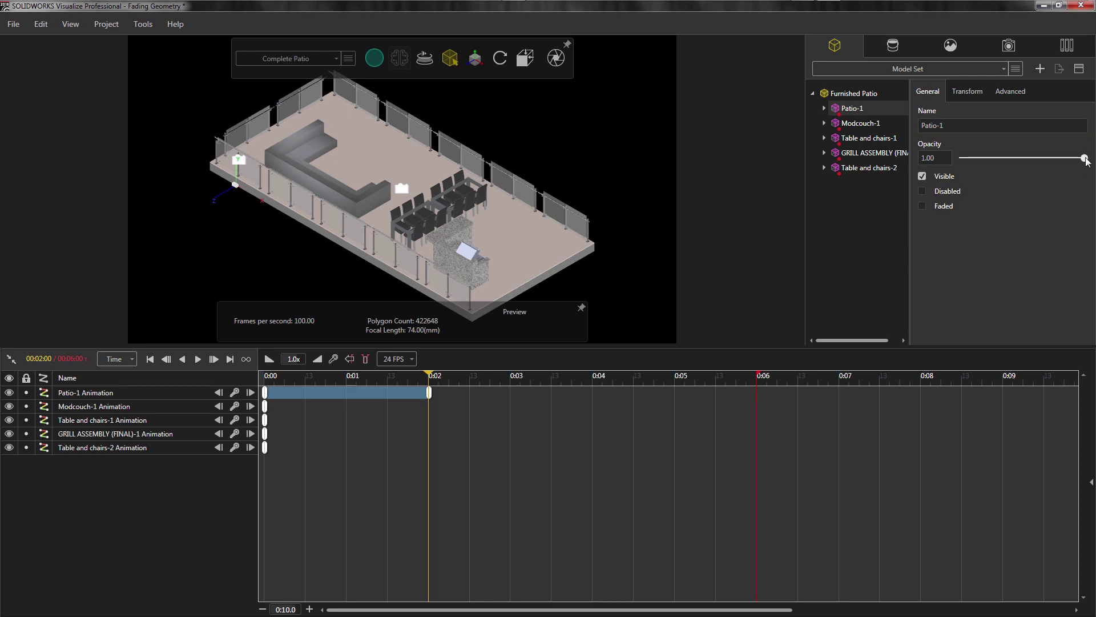
- Fade the Modcouch-1 couch to 0 opacity and keyframe it at 0:02
left_click(860, 124)
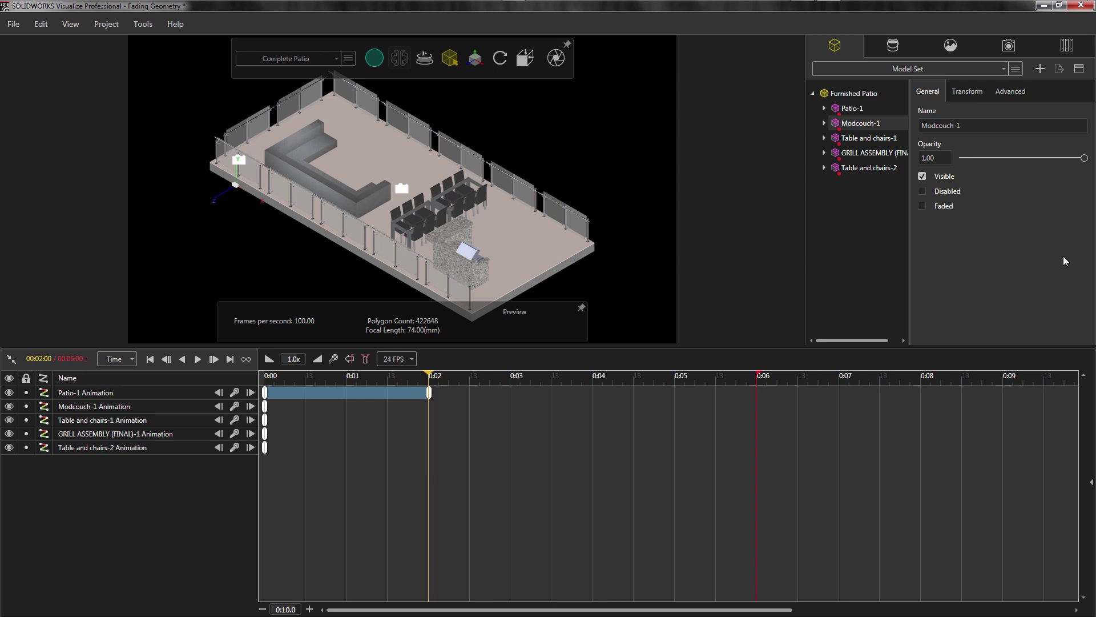
left_click_drag(1084, 158, 962, 157)
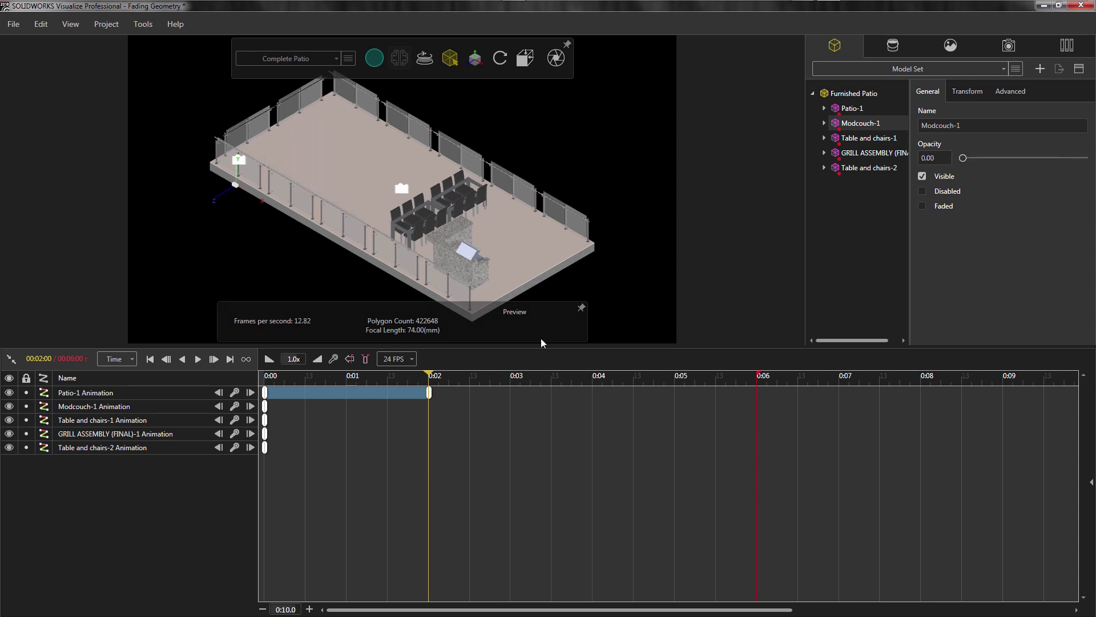
right_click(860, 127)
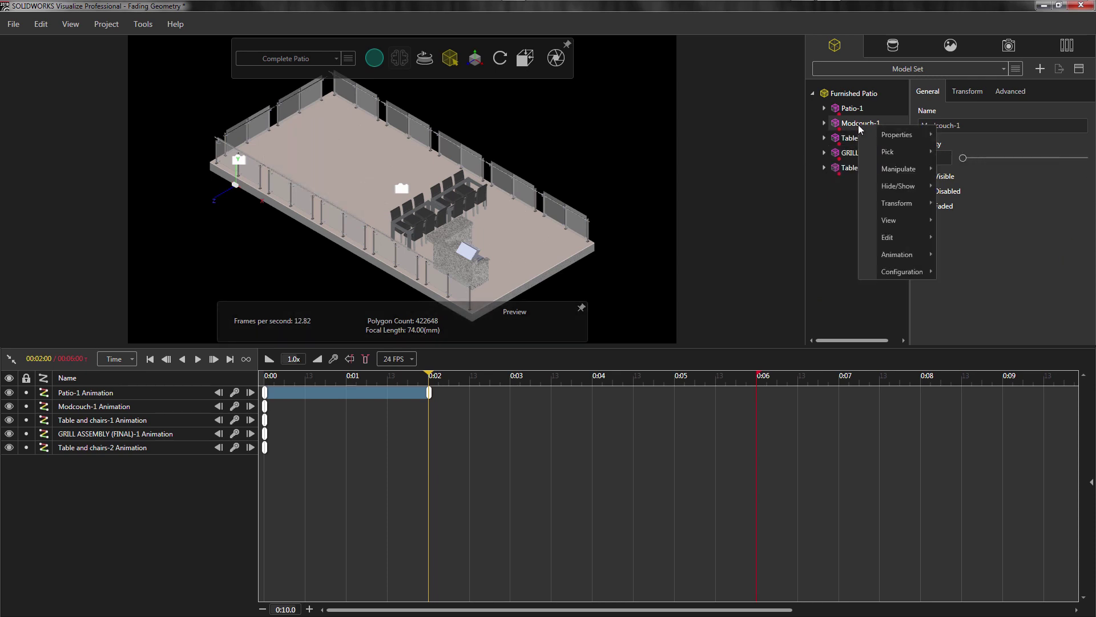
mouse_move(918, 260)
left_click(972, 257)
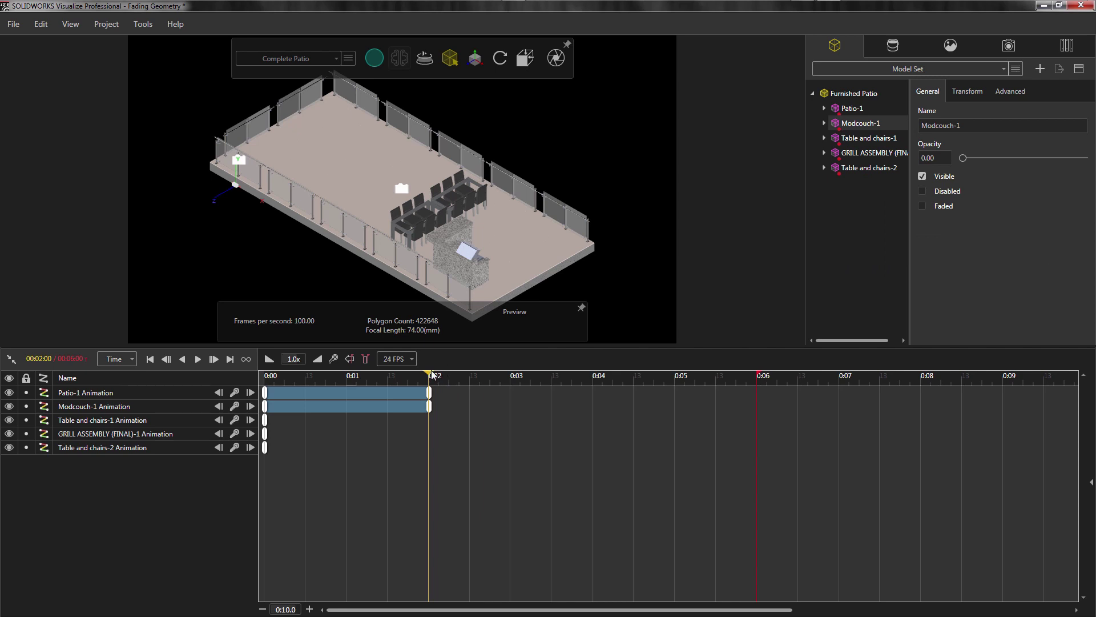
mouse_move(436, 371)
left_mouse_down()
mouse_move(266, 375)
mouse_move(451, 386)
left_mouse_up()
- Set Table and chairs-1, GRILL ASSEMBLY and Table and chairs-2 to 0 opacity, keyframing each
left_click(868, 138)
left_click_drag(1081, 159, 963, 158)
right_click(874, 139)
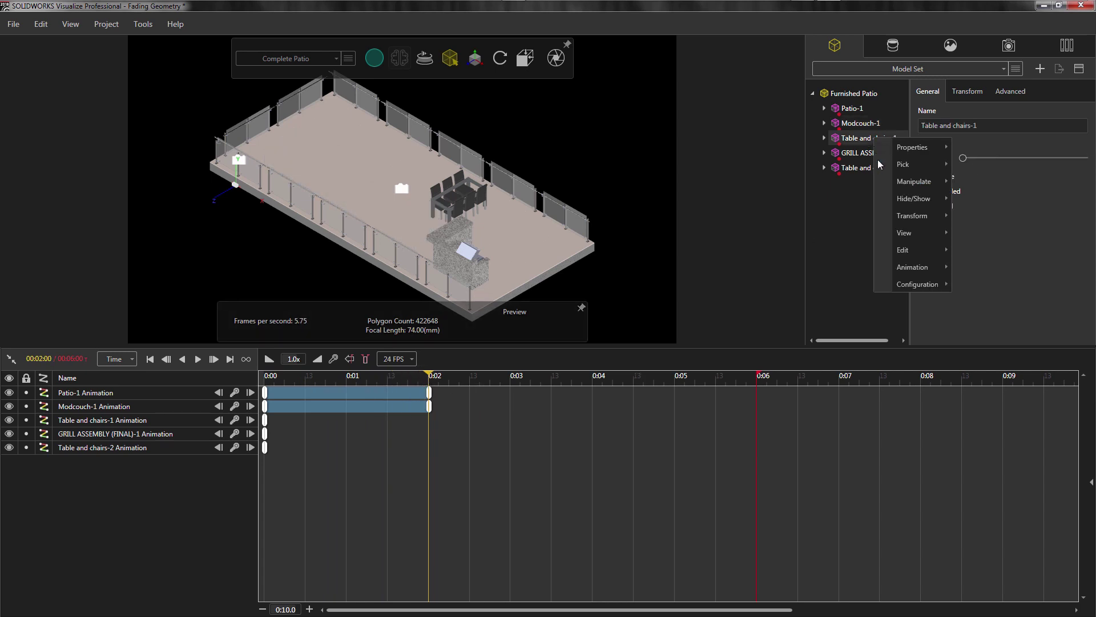
left_click(902, 285)
left_click(871, 153)
left_click_drag(1085, 159, 963, 158)
right_click(857, 154)
mouse_move(902, 285)
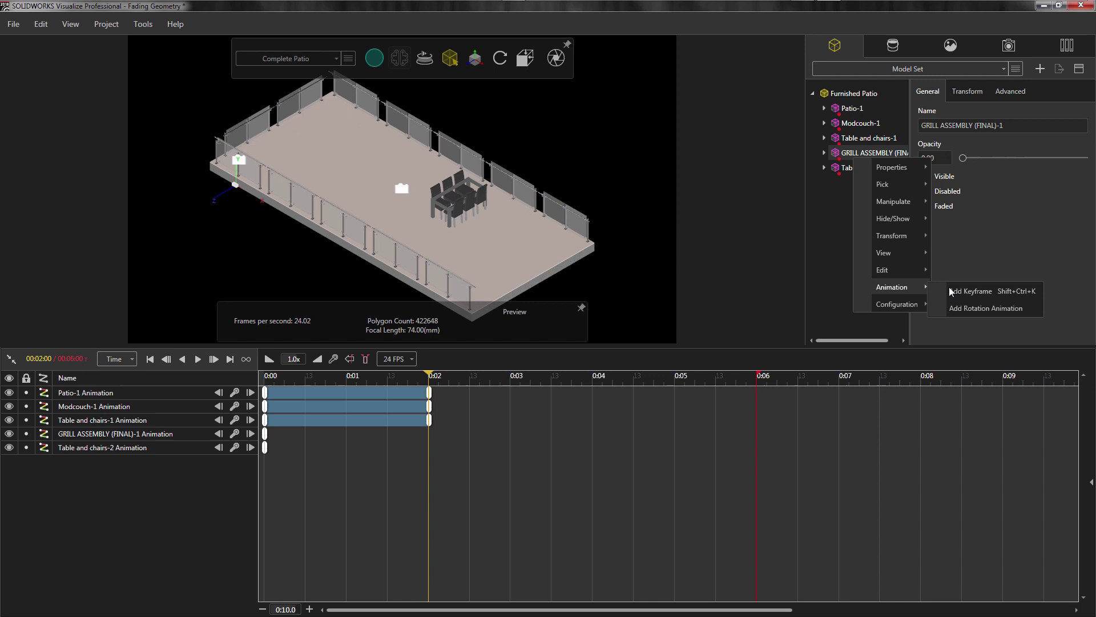
left_click(970, 289)
left_click(868, 168)
left_click_drag(1085, 158, 962, 158)
right_click(869, 166)
left_click(971, 297)
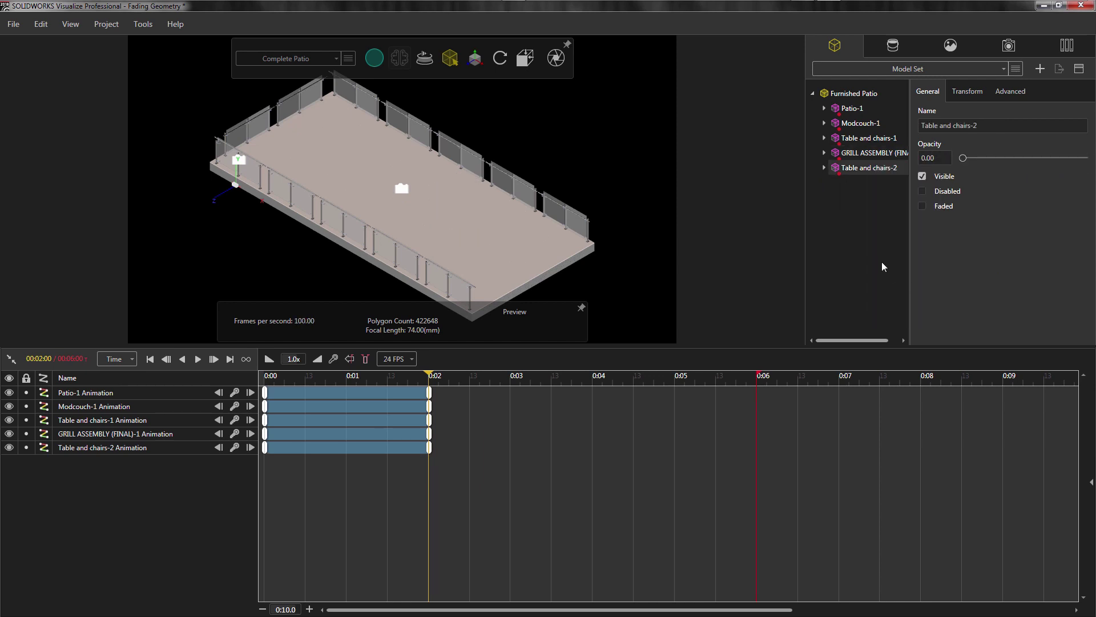
- Keyframe Patio-1's Parts to Hide group from full opacity at 0:02 to 0 at 0:04
left_click(824, 108)
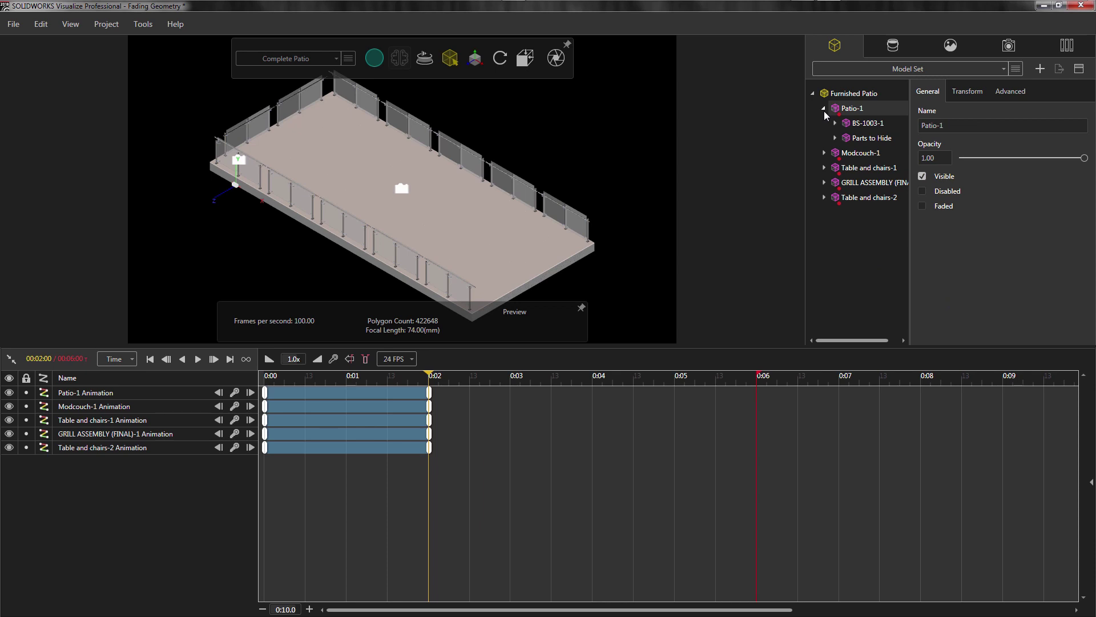
mouse_move(862, 127)
left_click(872, 138)
right_click(874, 141)
left_click(1006, 279)
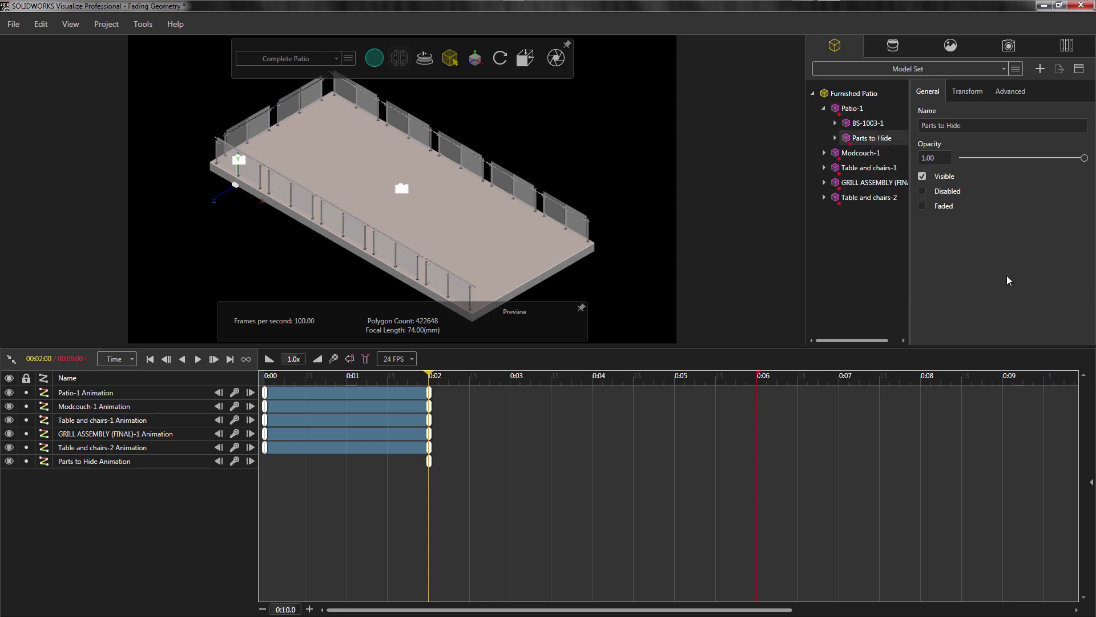
left_click_drag(1084, 157, 962, 158)
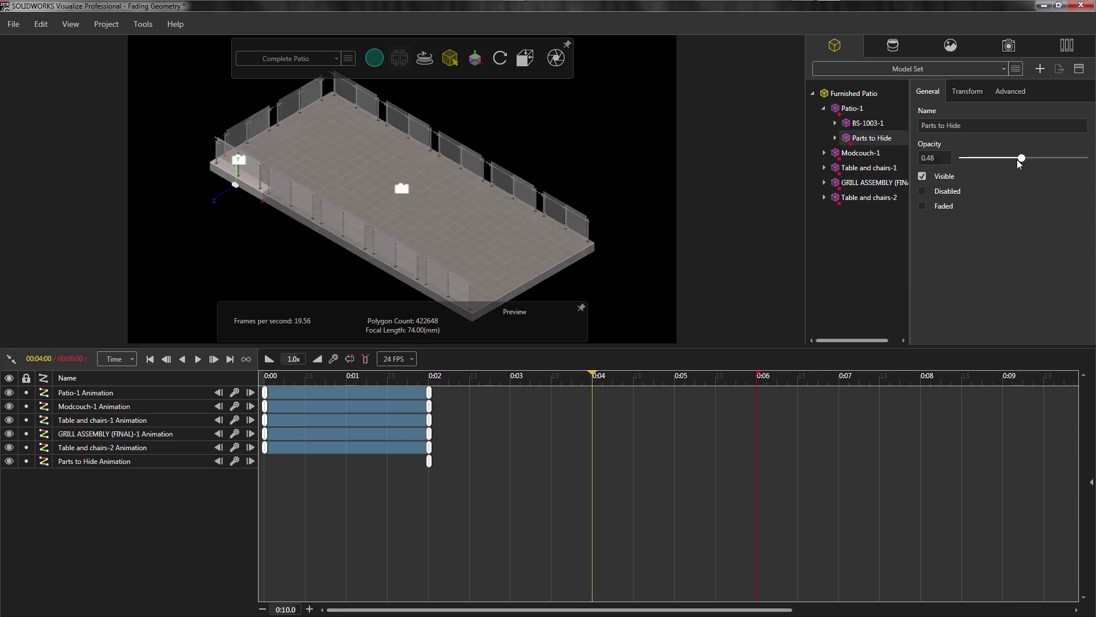
right_click(872, 139)
left_click(994, 281)
- Preview the animation from the start, stopping and setting the time to about 0:03.67
left_click_drag(598, 376, 266, 378)
left_click(198, 358)
left_click(631, 377)
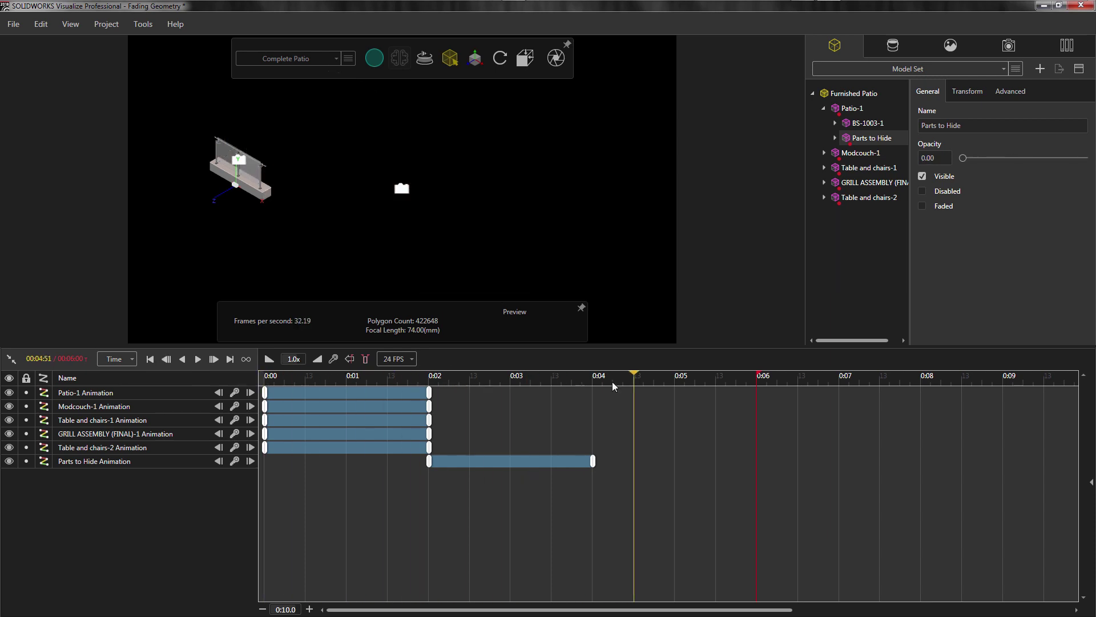
left_click_drag(632, 377, 512, 376)
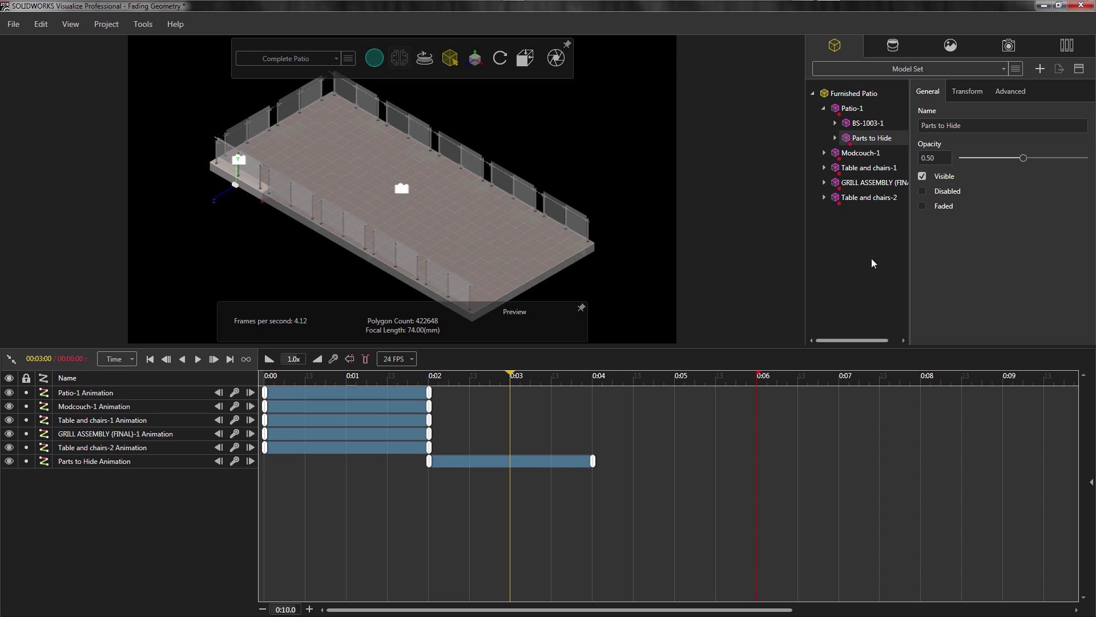
- Keyframe the SOLIDWORKS Viewport camera at 0:03, then zoom and orbit onto the handrail at 0:06
left_click(1009, 47)
right_click(844, 164)
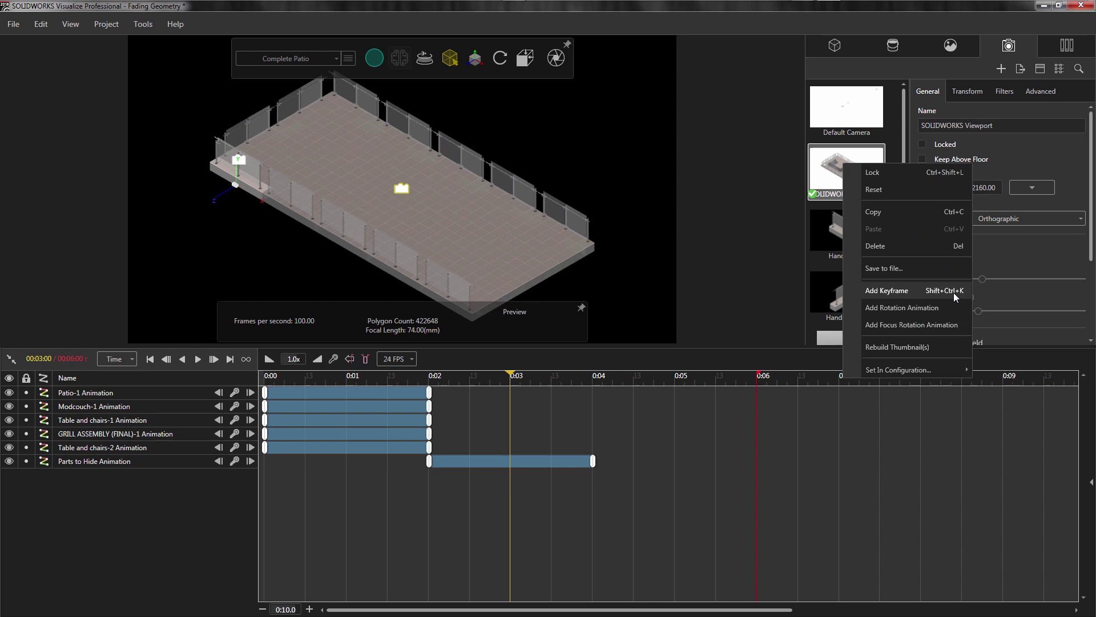
left_click(886, 290)
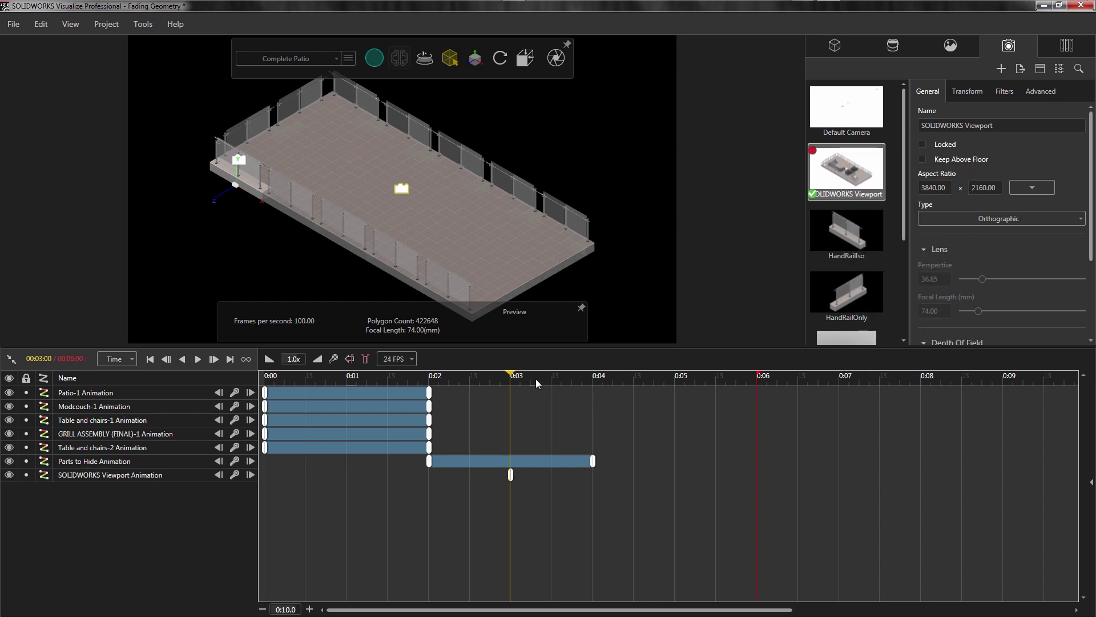
left_click_drag(513, 377, 760, 398)
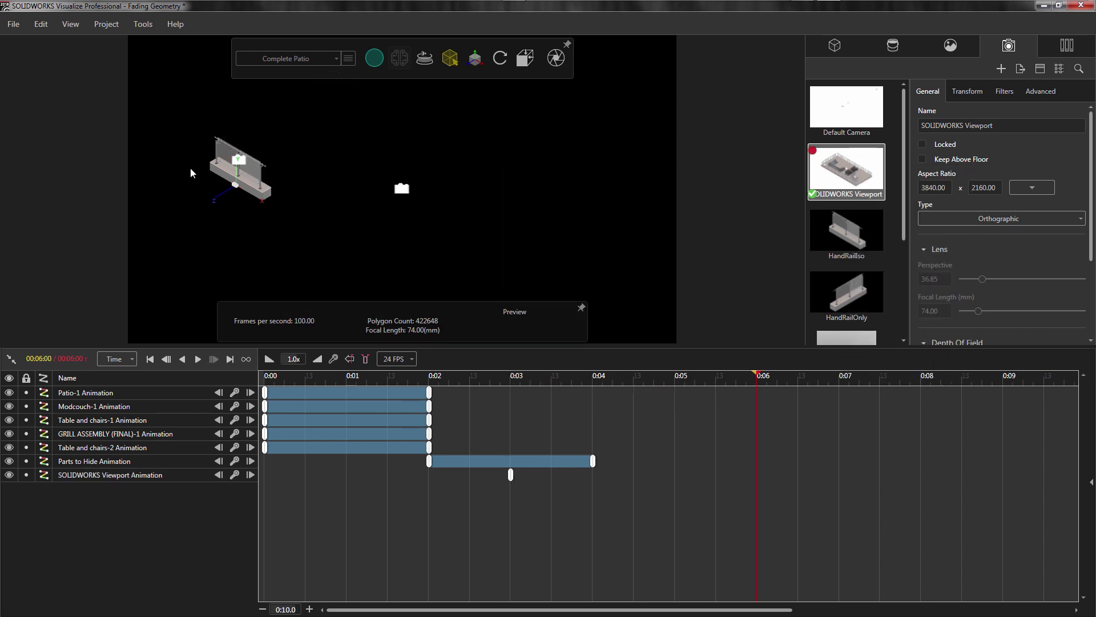
scroll(190, 168, "up", 8)
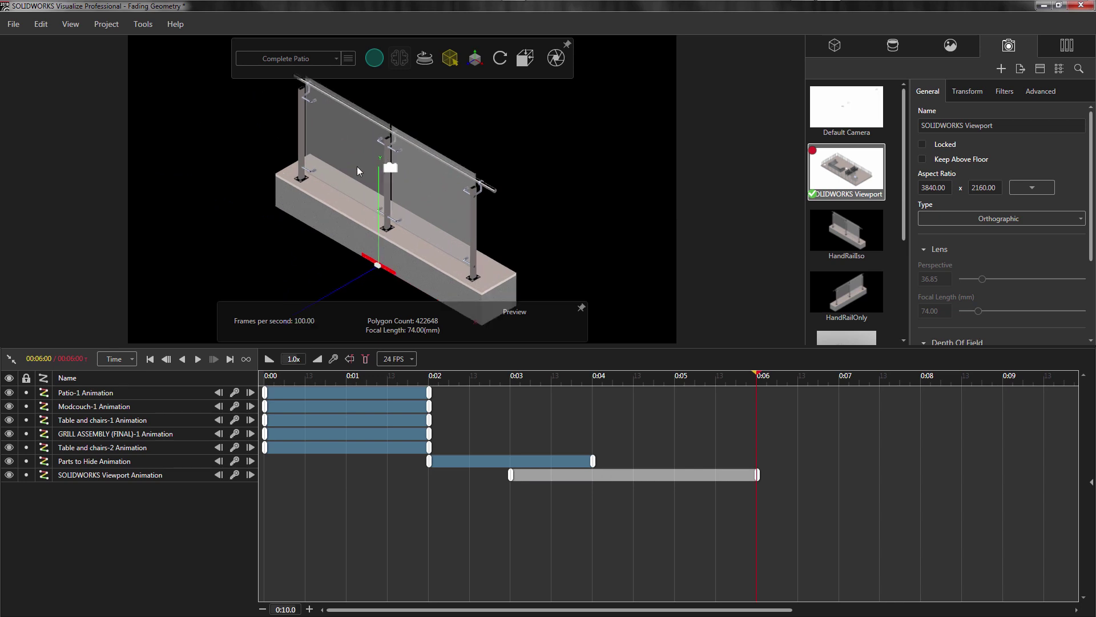
left_click_drag(357, 166, 403, 161)
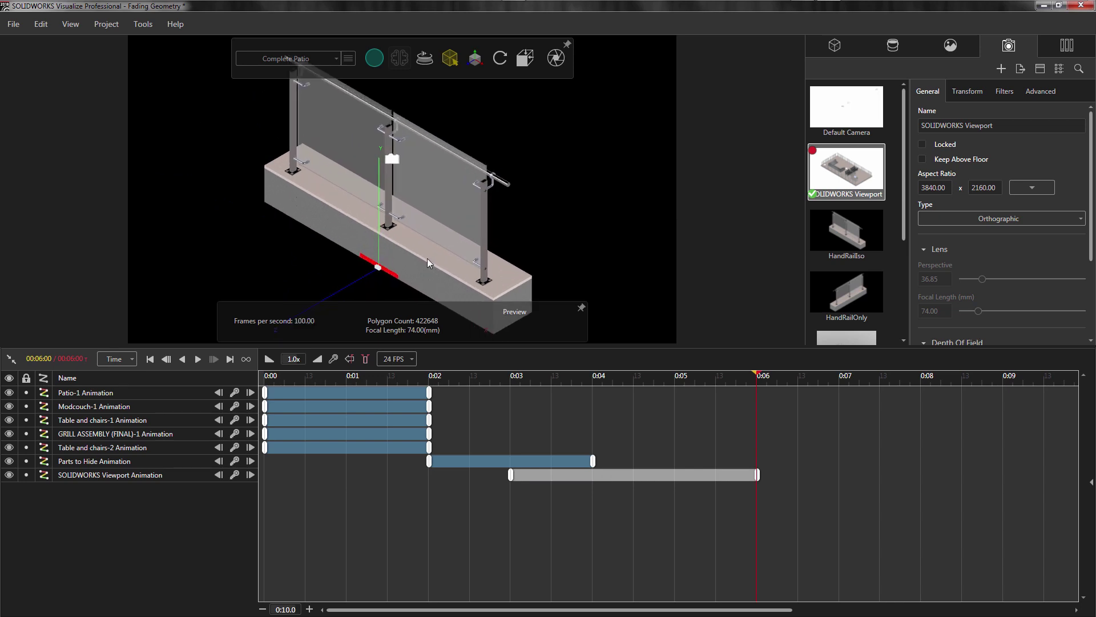
- Play the full animation from the start, then inspect the camera's 0:03 keyframe properties
left_click(150, 359)
left_click(198, 359)
left_click(511, 476)
left_click(1092, 482)
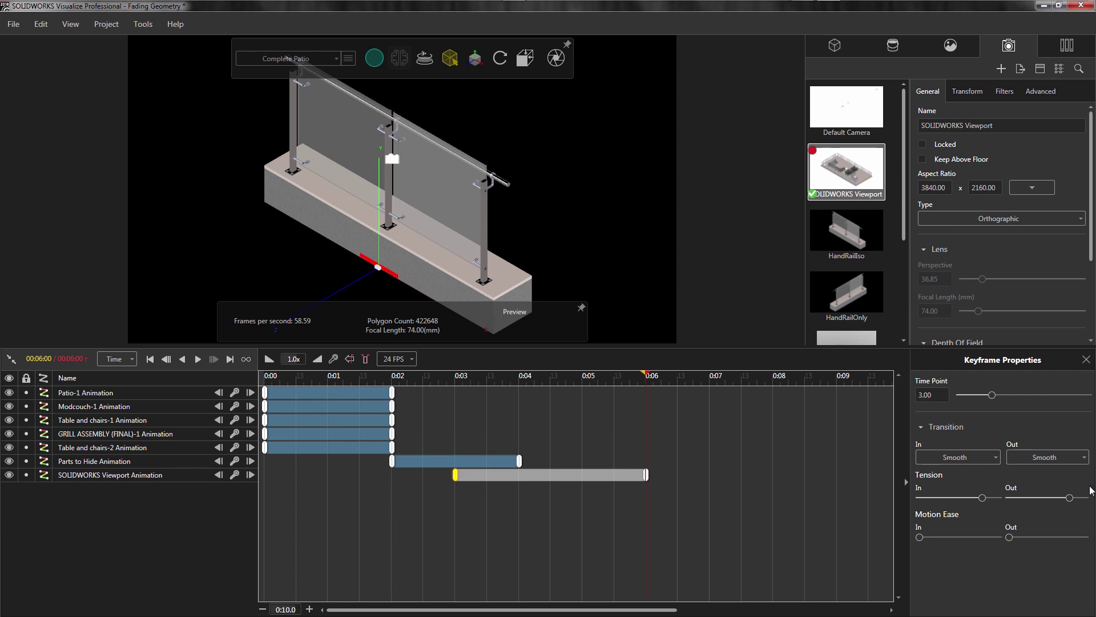
- Start a 1920x1080 animation render from the Output Tools' Animation Options
left_click(392, 461)
left_click(555, 58)
left_click(395, 156)
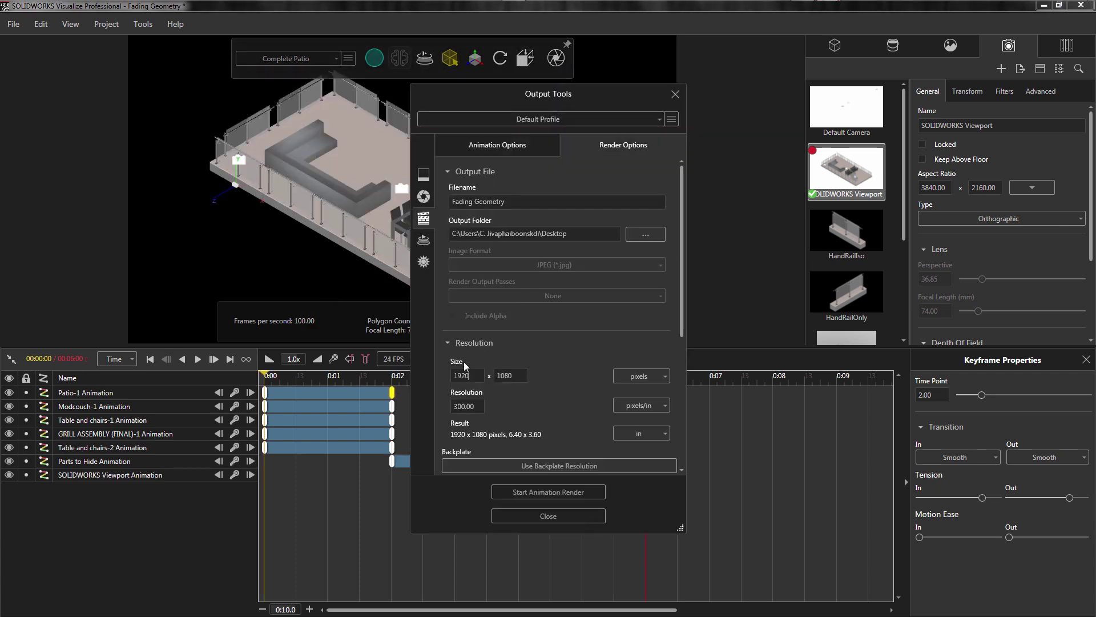
left_click(582, 494)
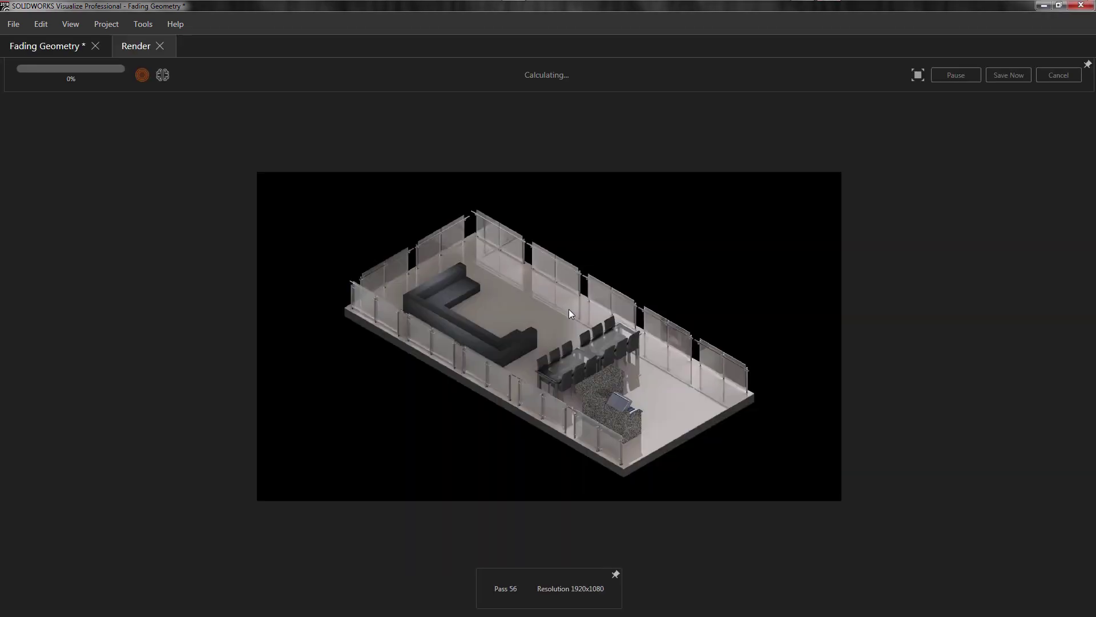